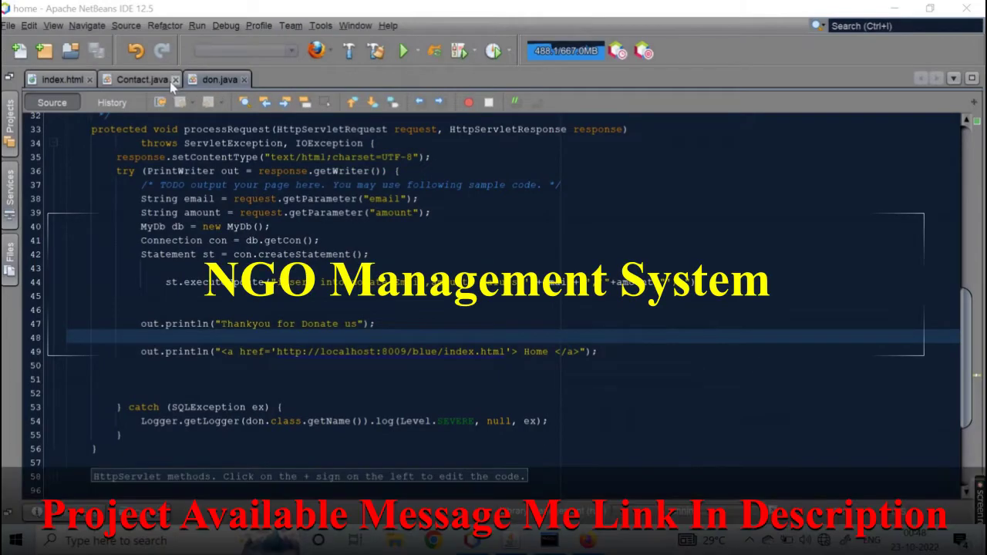
Review the Contact.java servlet and index.html source, then run the home project
click(146, 80)
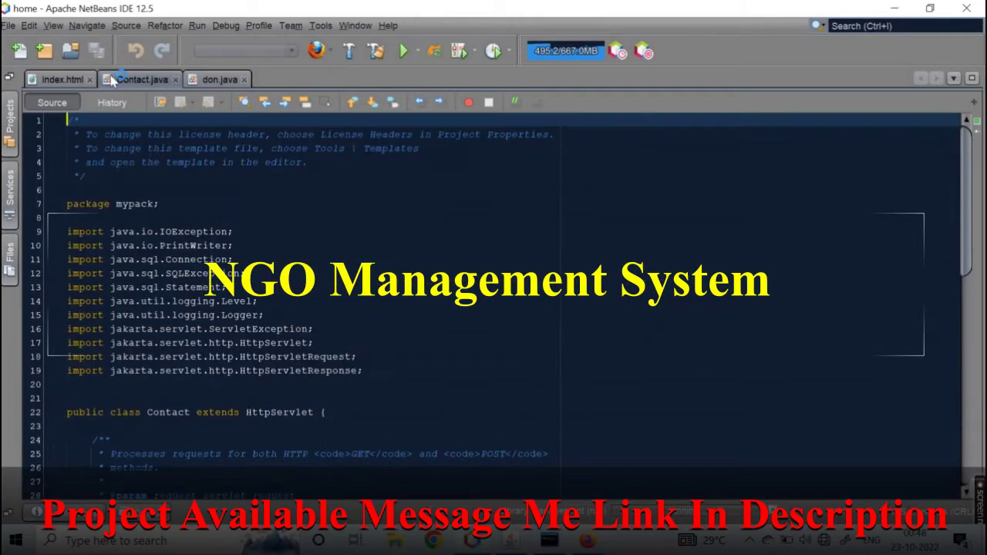
click(63, 80)
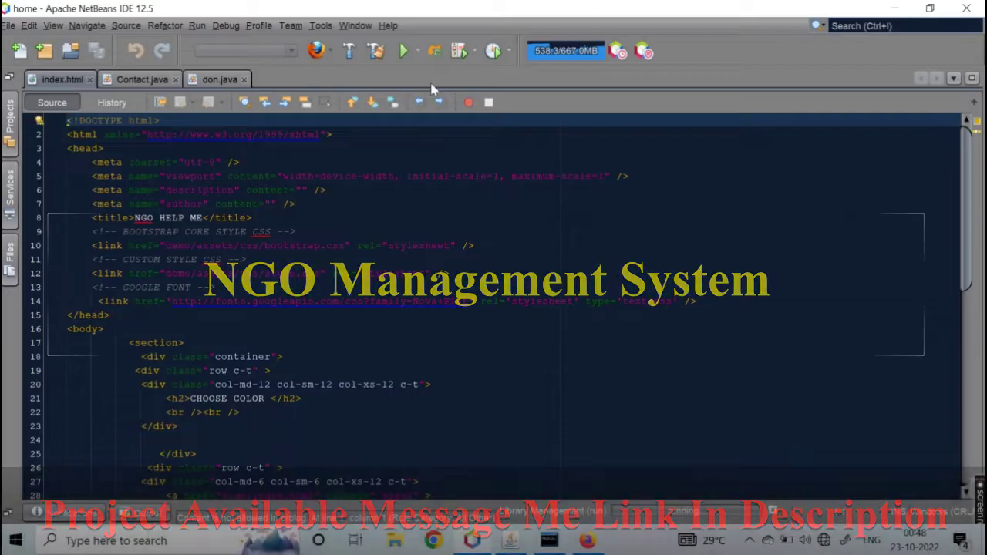
scroll(967, 239, down, 3)
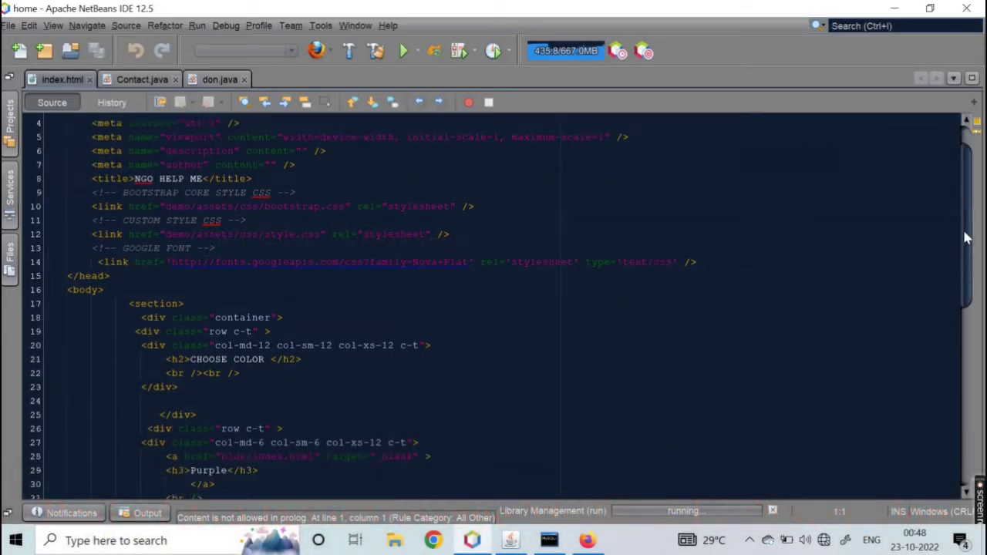
scroll(966, 244, down, 2)
scroll(967, 243, up, 3)
scroll(966, 244, up, 2)
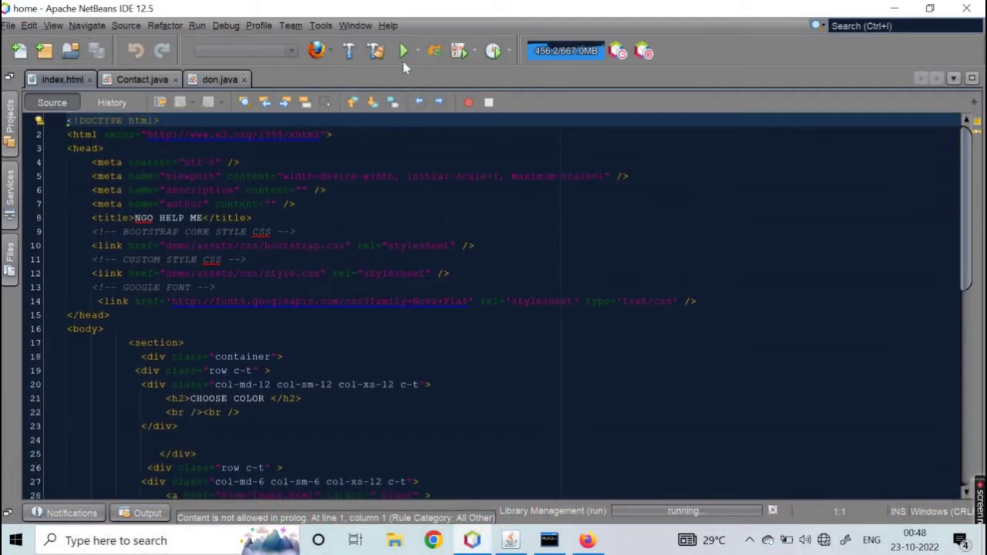
click(404, 51)
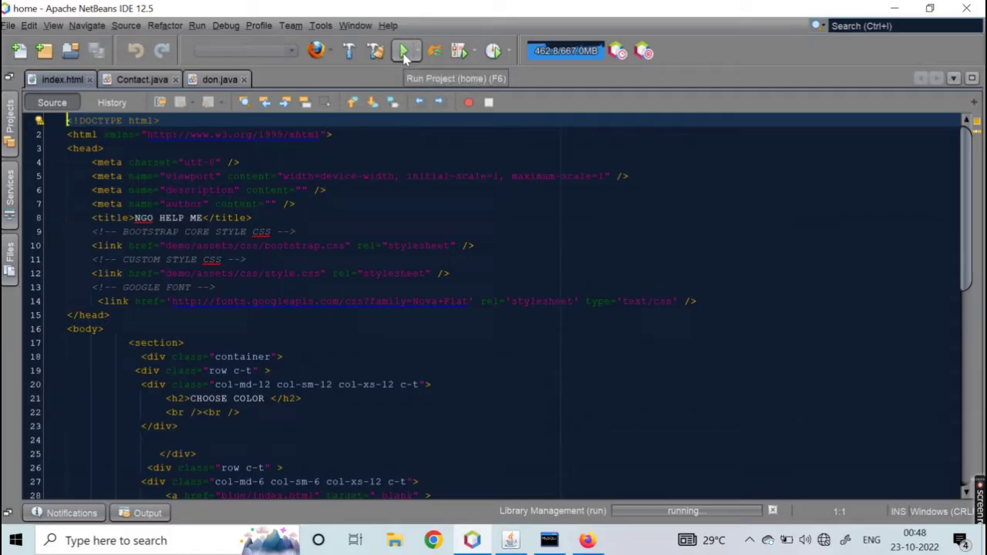
Open the Purple GIVE HELP site and visit its About, Impact, Events and Contact sections
click(588, 540)
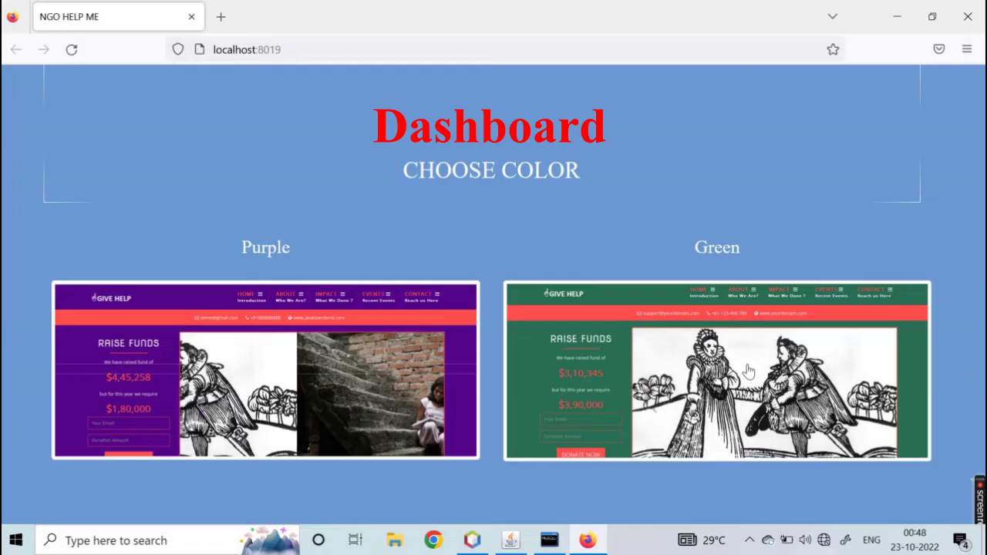
click(385, 342)
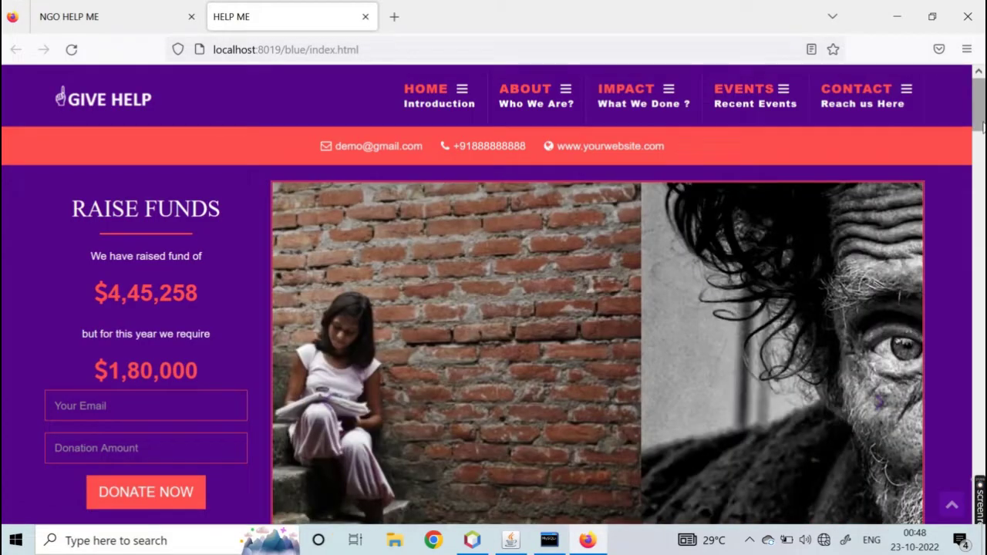
scroll(979, 131, down, 2)
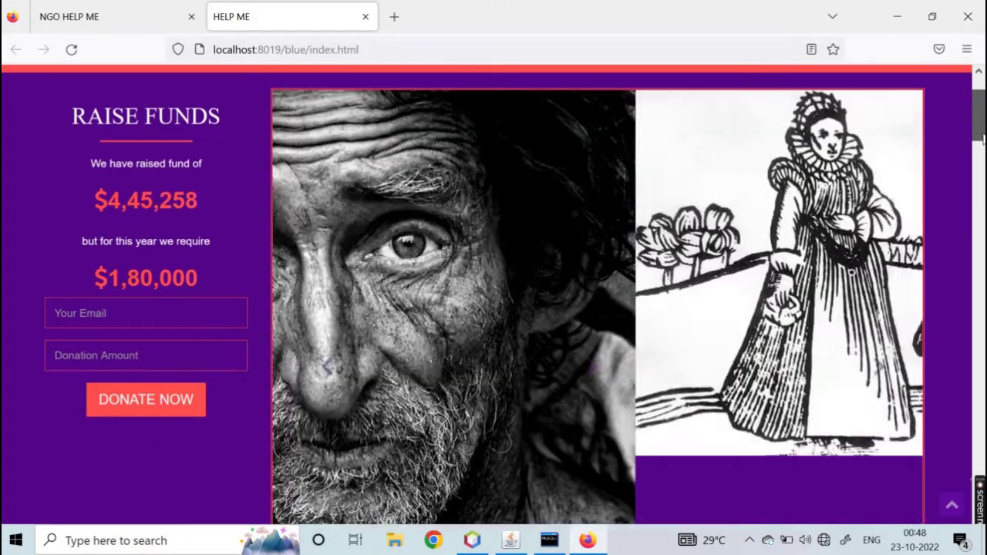
scroll(979, 131, up, 1)
scroll(979, 108, up, 1)
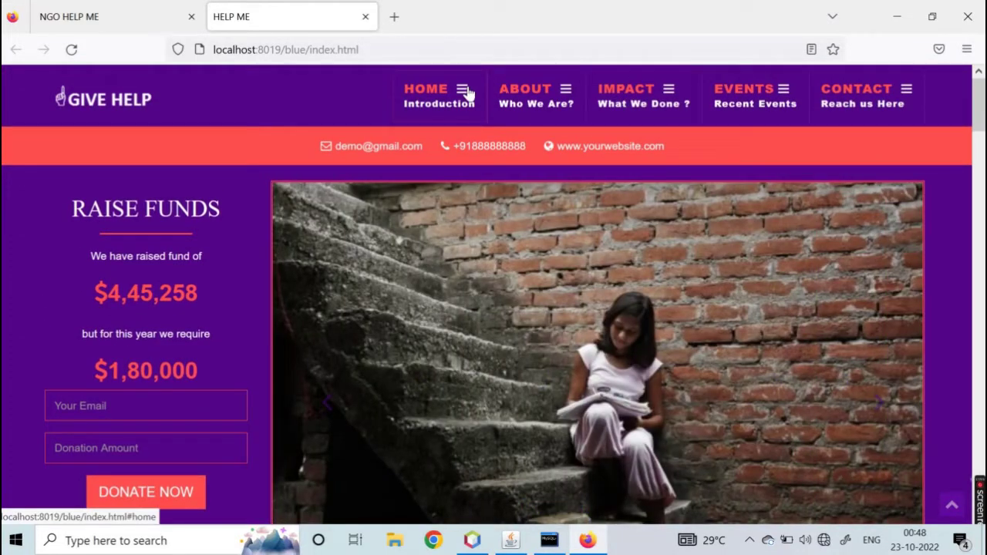
click(532, 95)
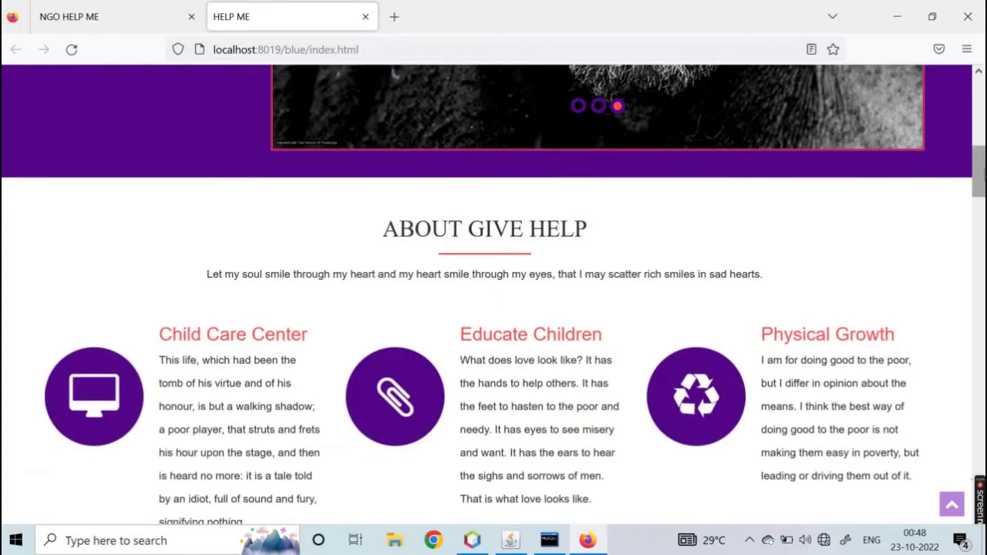
drag(978, 173, 978, 71)
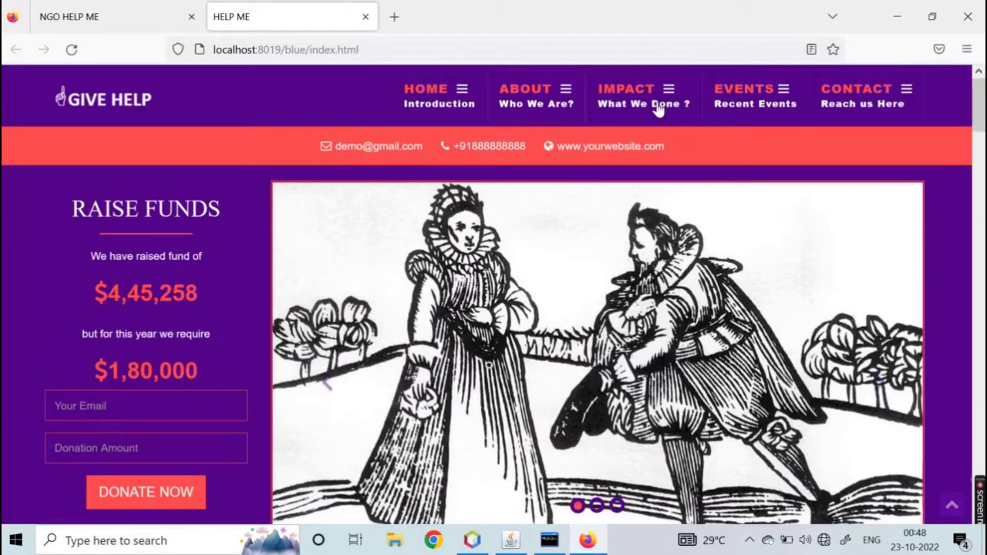
click(660, 103)
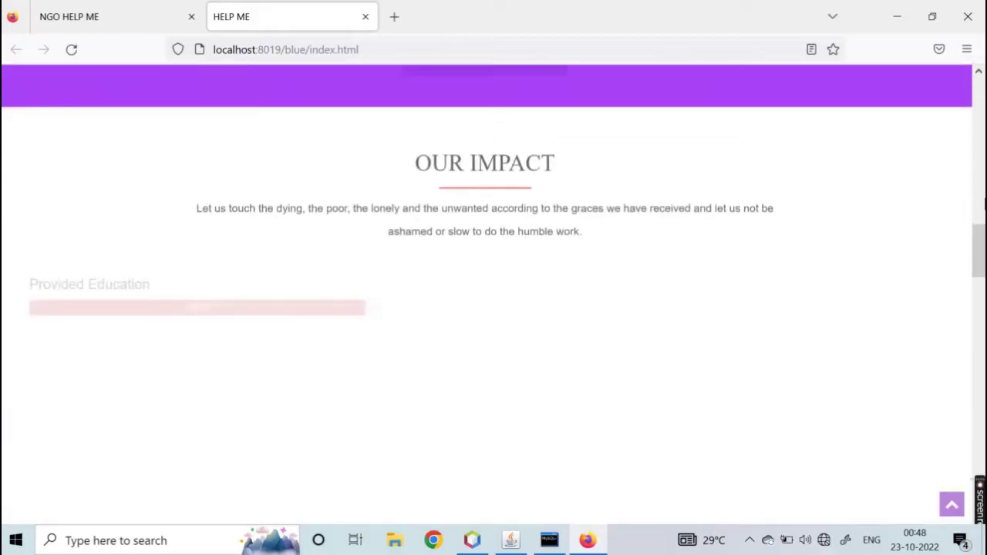
drag(979, 272, 980, 77)
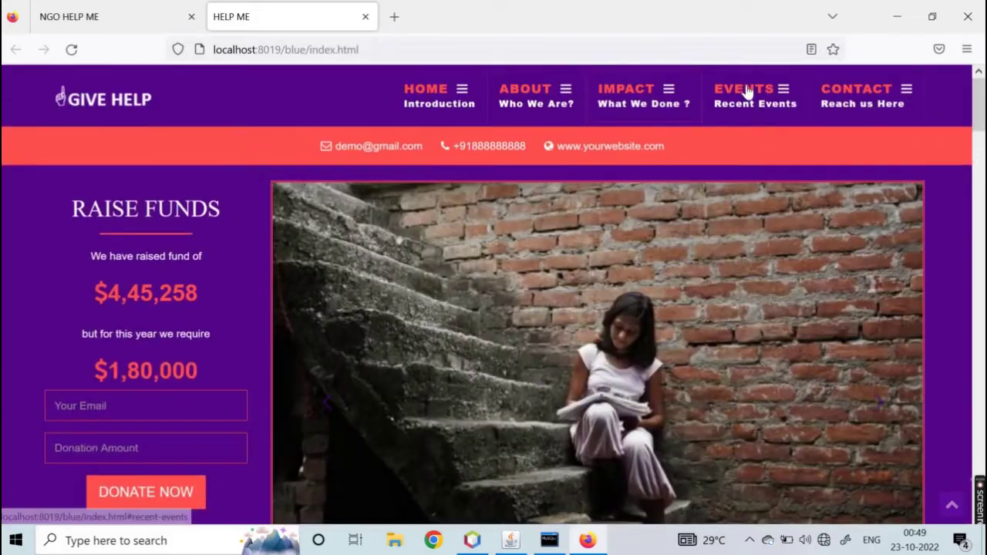
click(748, 91)
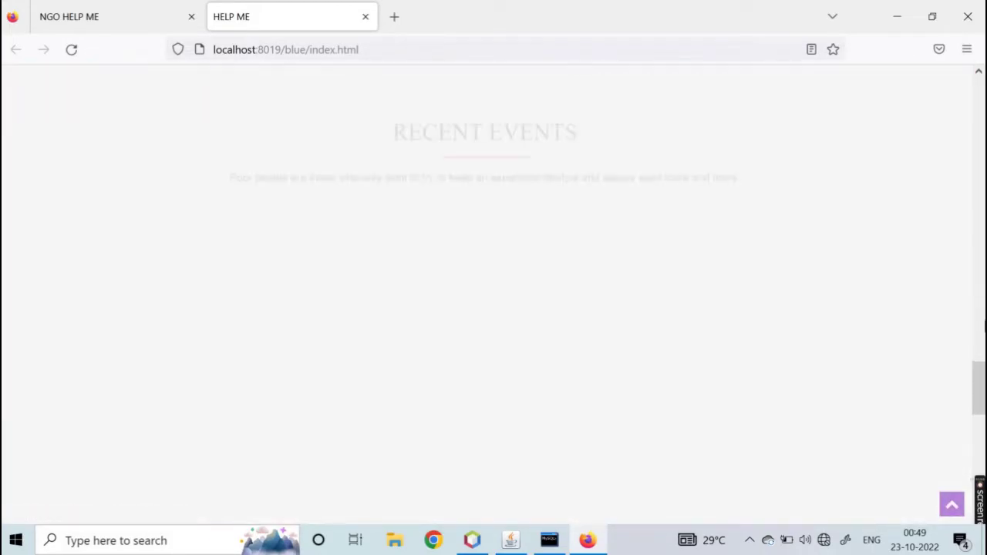
mouse_move(981, 378)
mouse_down()
mouse_move(981, 405)
mouse_move(978, 104)
mouse_up()
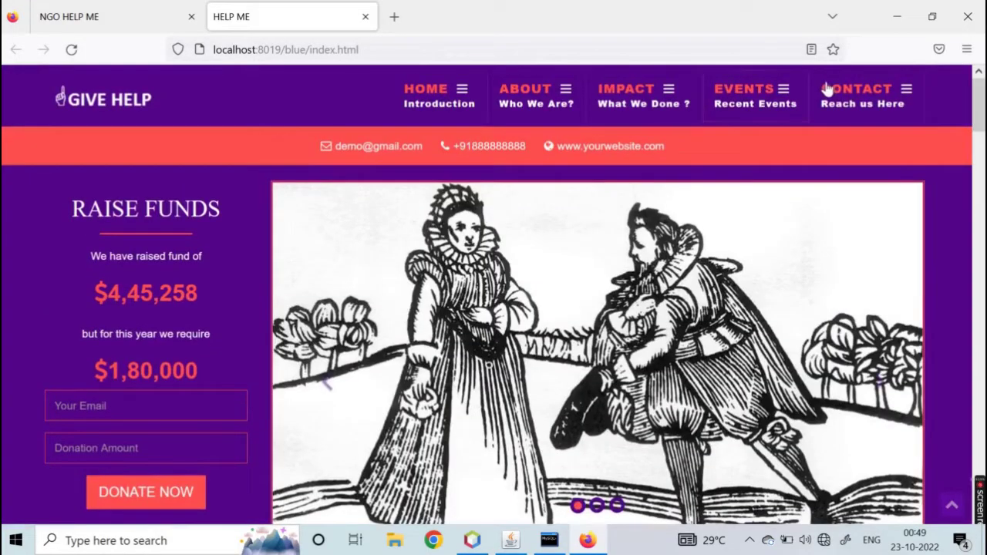
click(827, 88)
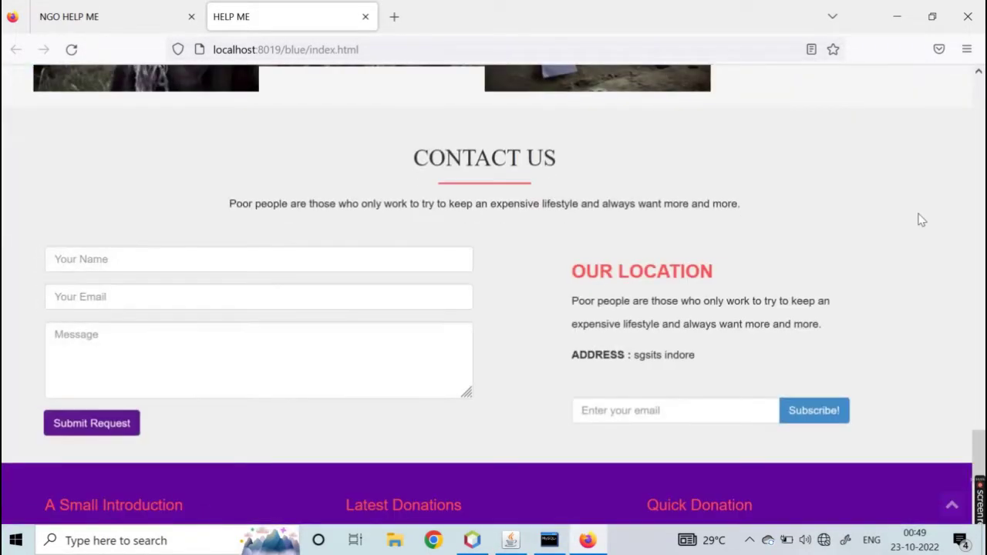
scroll(448, 268, up, 2)
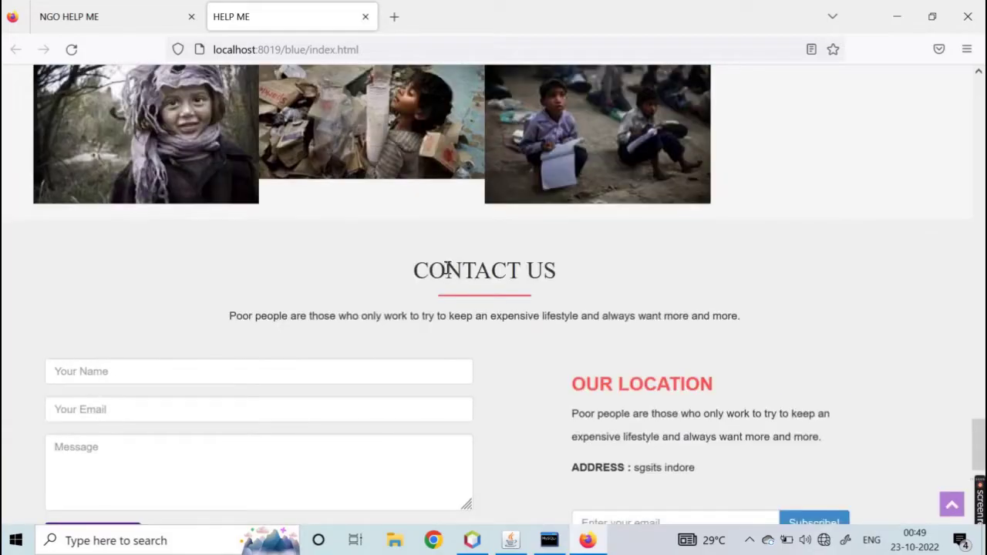
scroll(779, 436, down, 2)
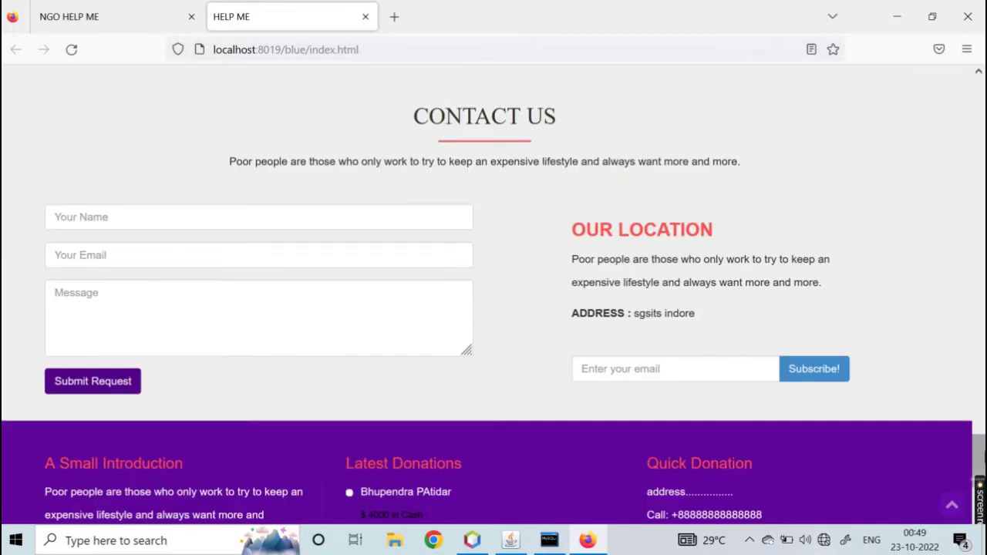
scroll(494, 309, down, 3)
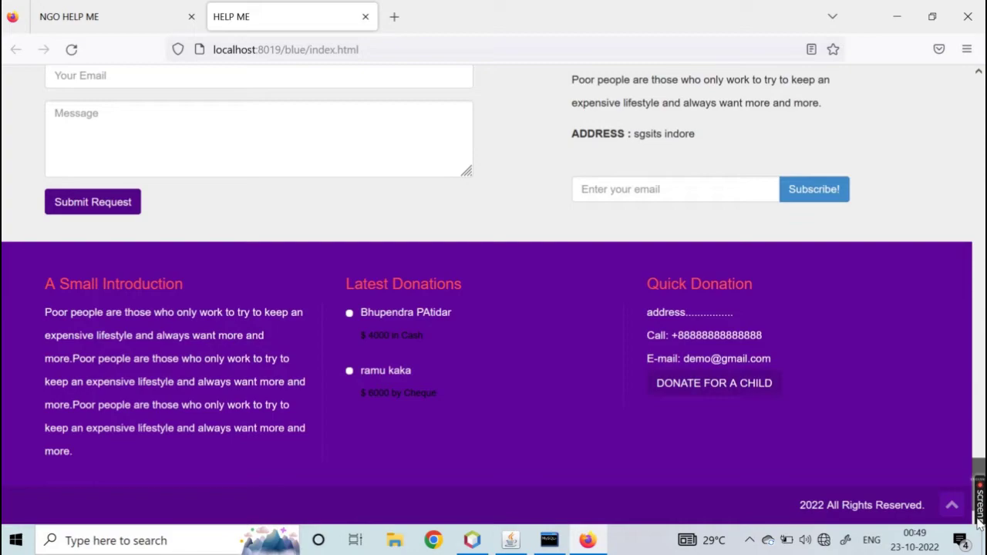
drag(979, 478, 978, 77)
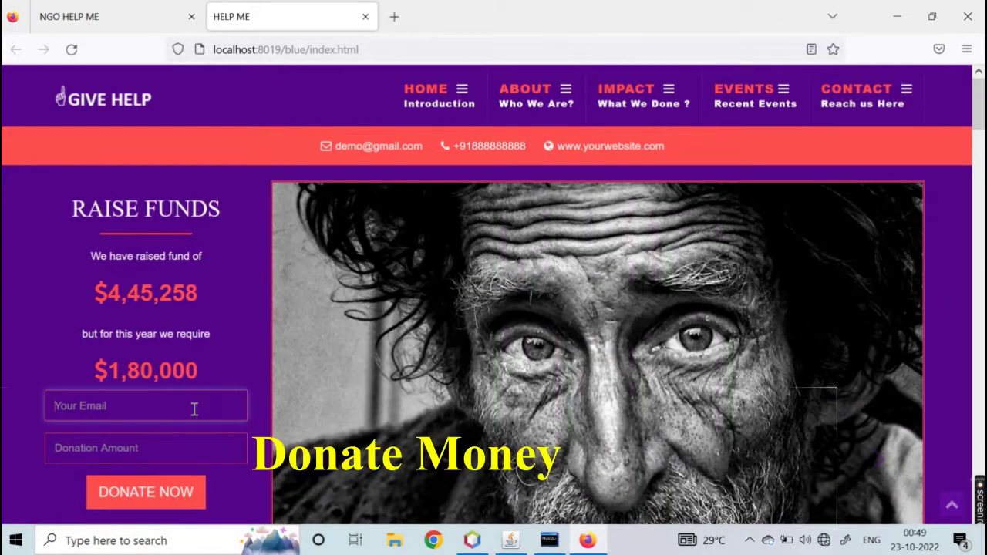
Fill the Raise Funds form with the saved email and $1000, then donate
click(195, 407)
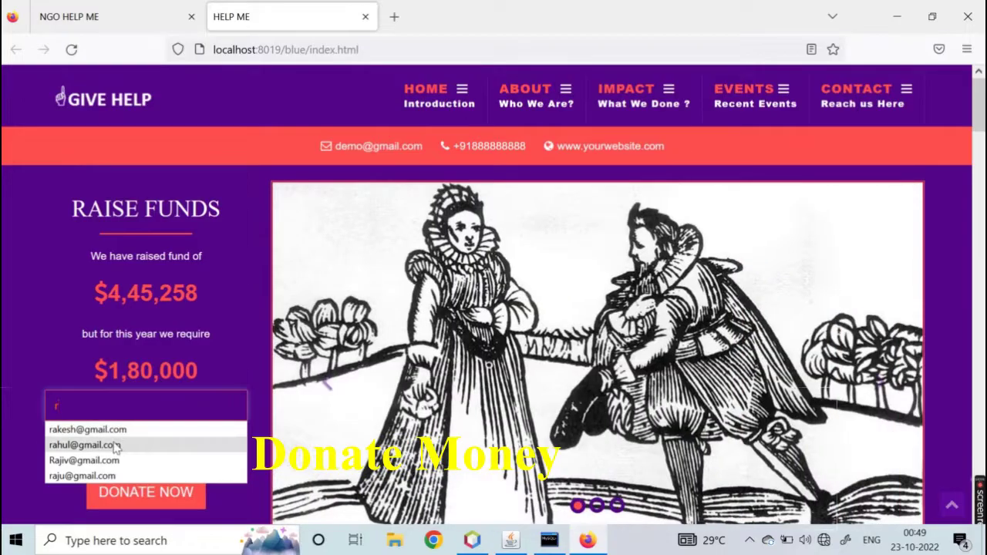
click(108, 435)
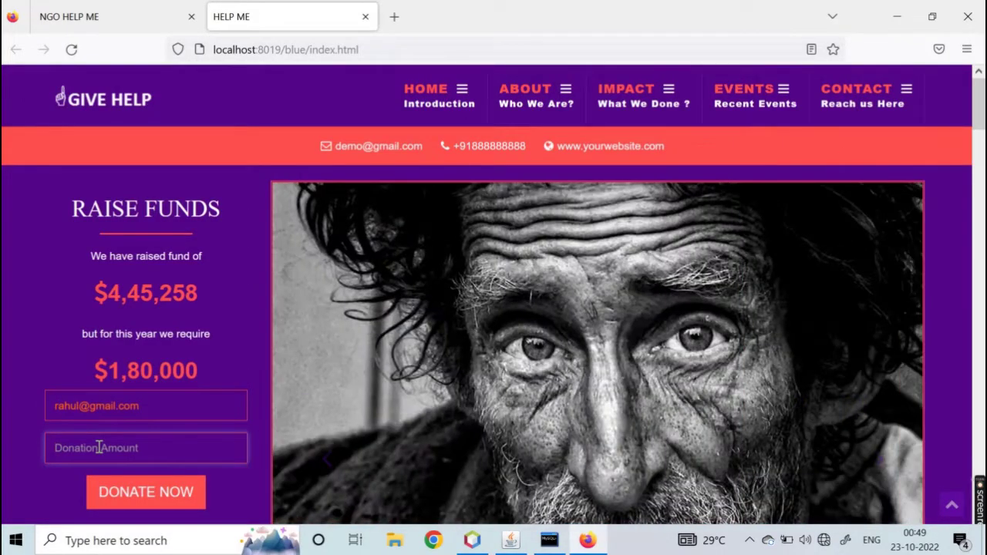
text($)
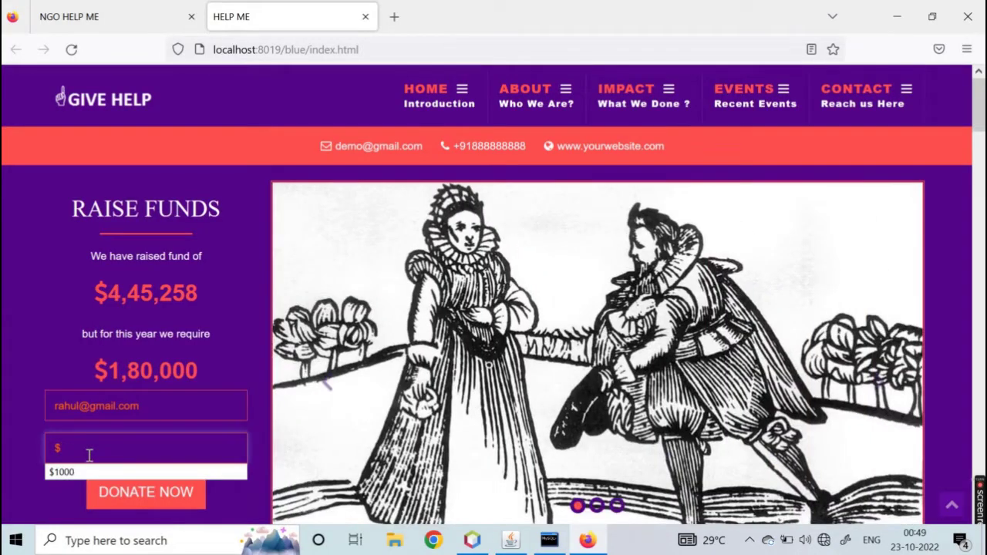
click(82, 472)
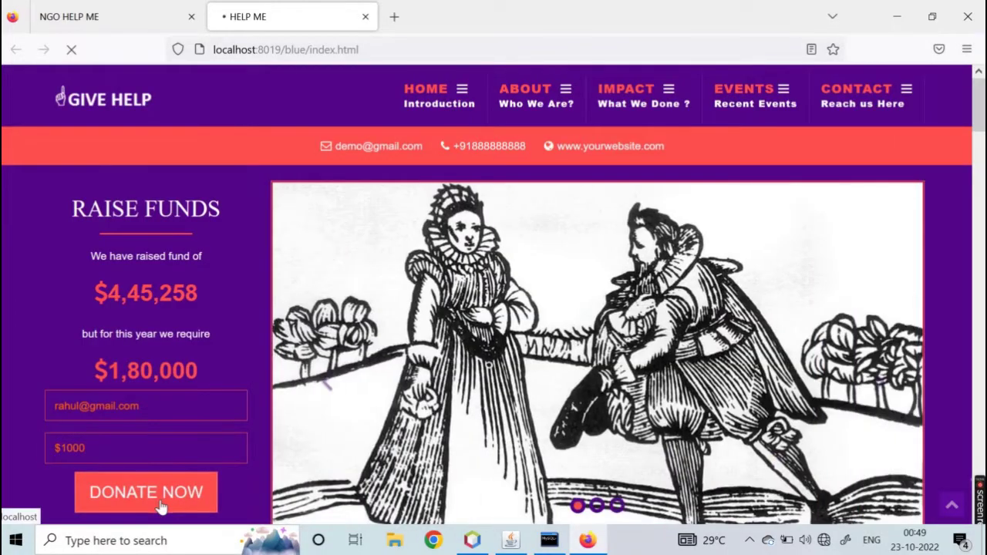
click(161, 505)
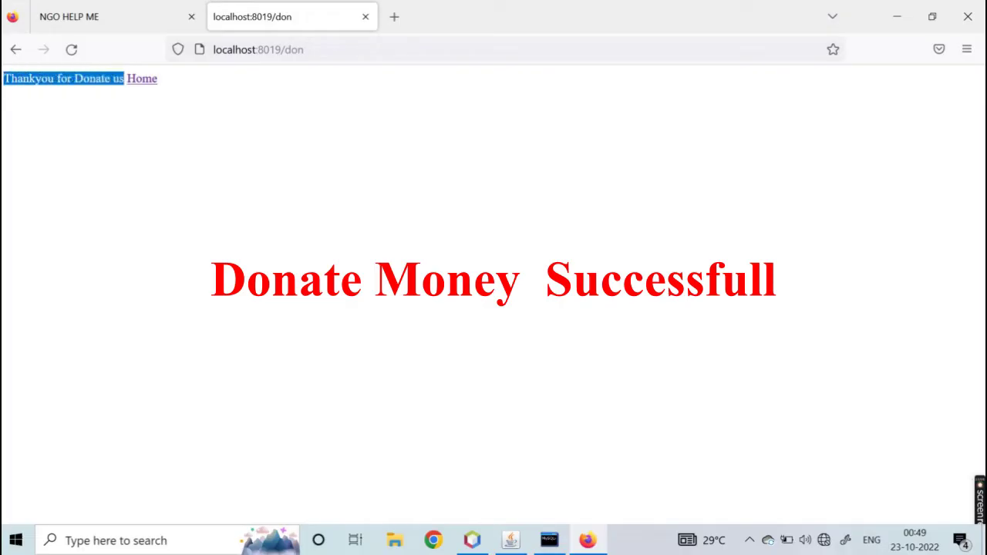
Follow the Home link from the donation confirmation page
click(72, 110)
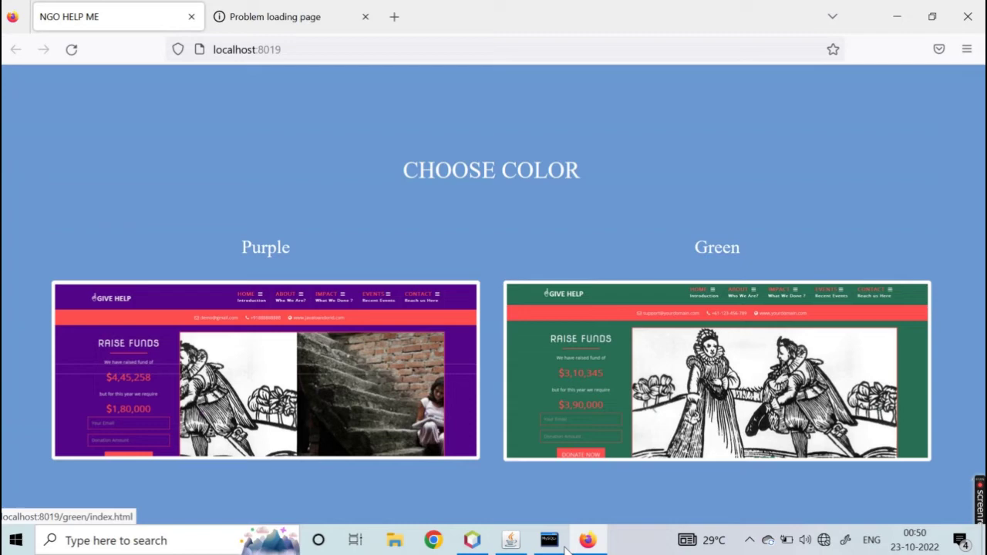
Rerun select * from donate, highlight the new $1000 row, and minimize the console
click(549, 540)
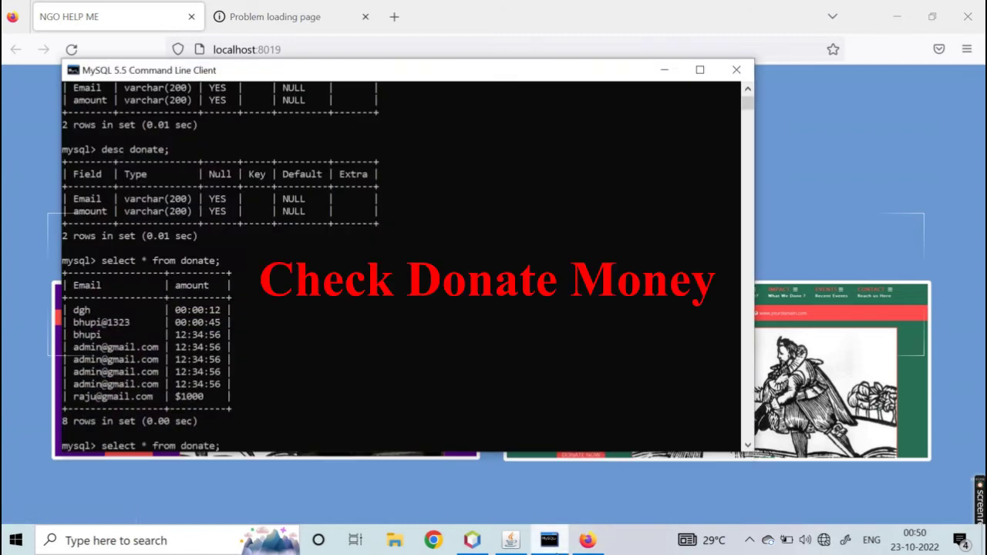
key(Return)
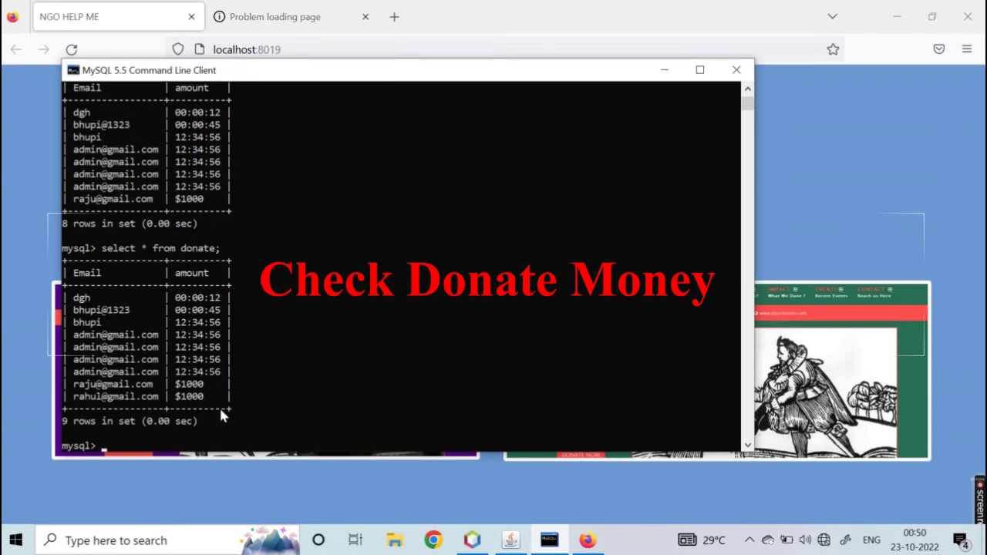
drag(206, 396, 178, 402)
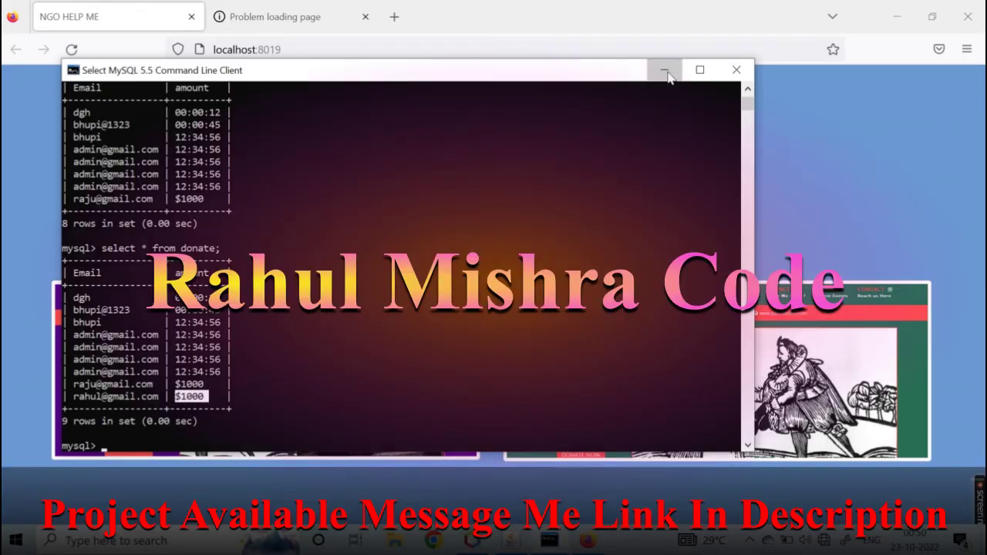
click(668, 71)
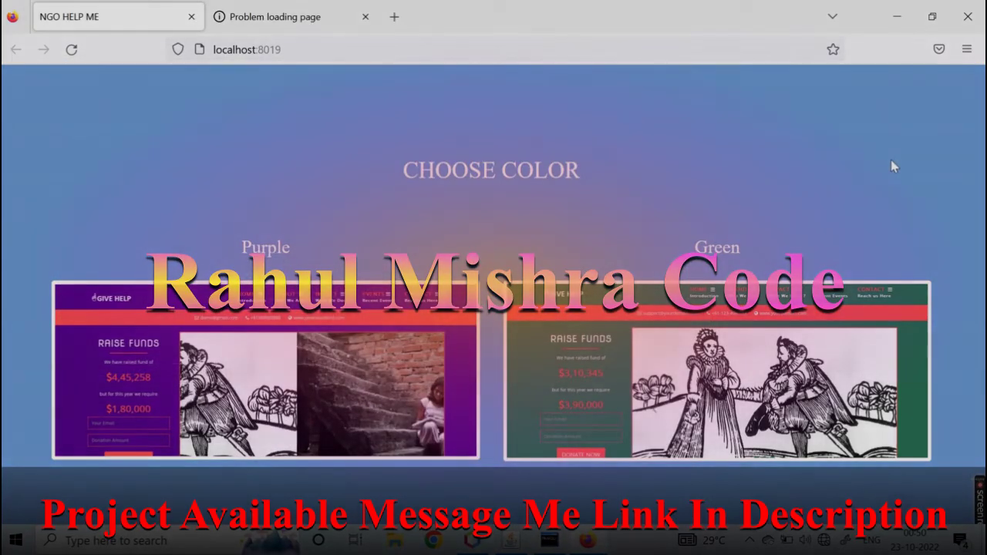